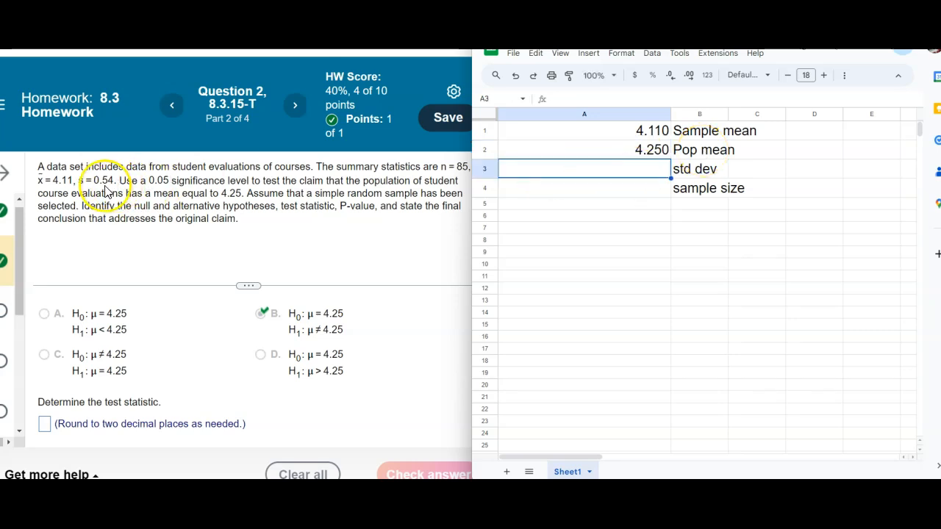
Step: Enter the standard deviation 0.54 in A3 and the sample size 85 in A4
type("0.54")
key("Return")
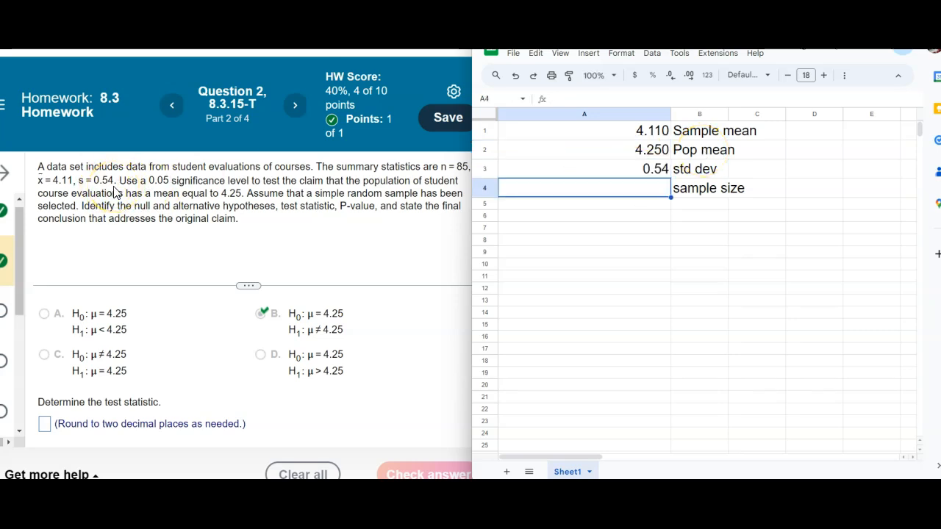
type("85")
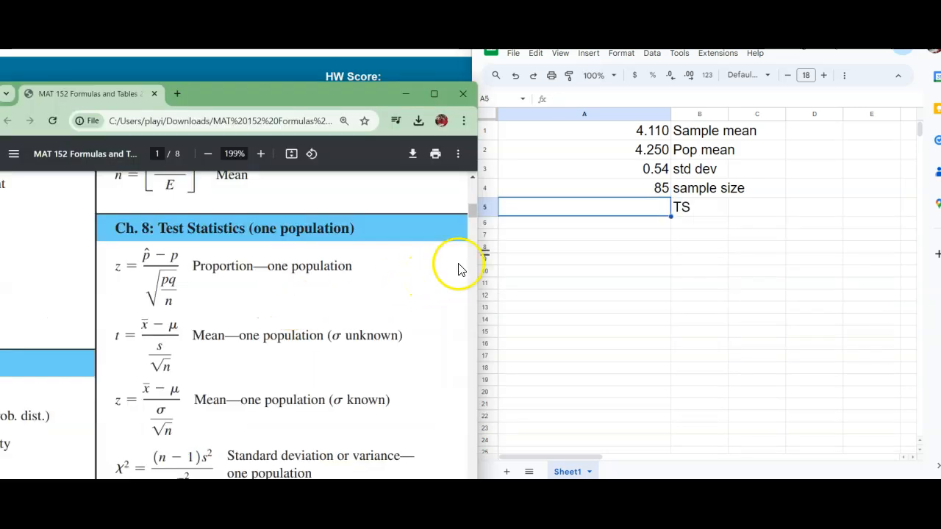
Step: Calculate the test statistic in A5 with the formula =(A1-A2)/(A3/sqrt(A4))
left_click(587, 206)
type("=(")
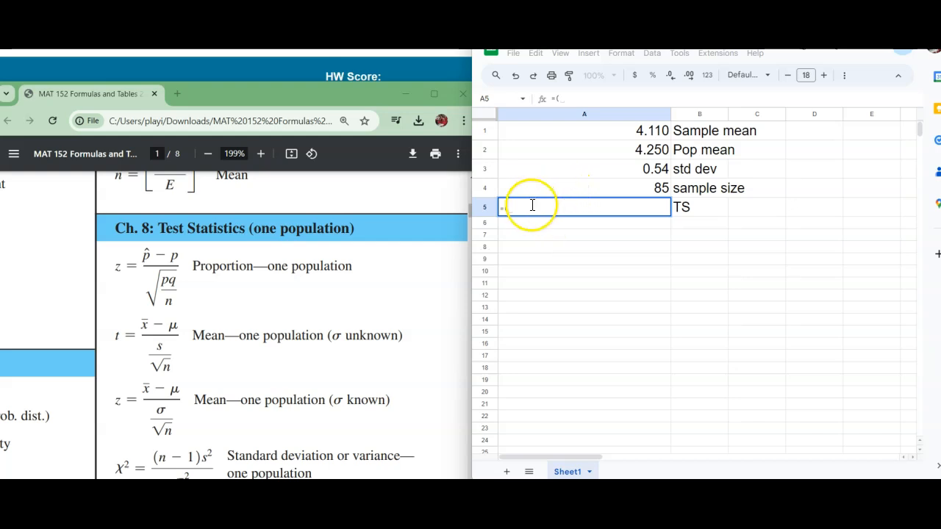
left_click(586, 132)
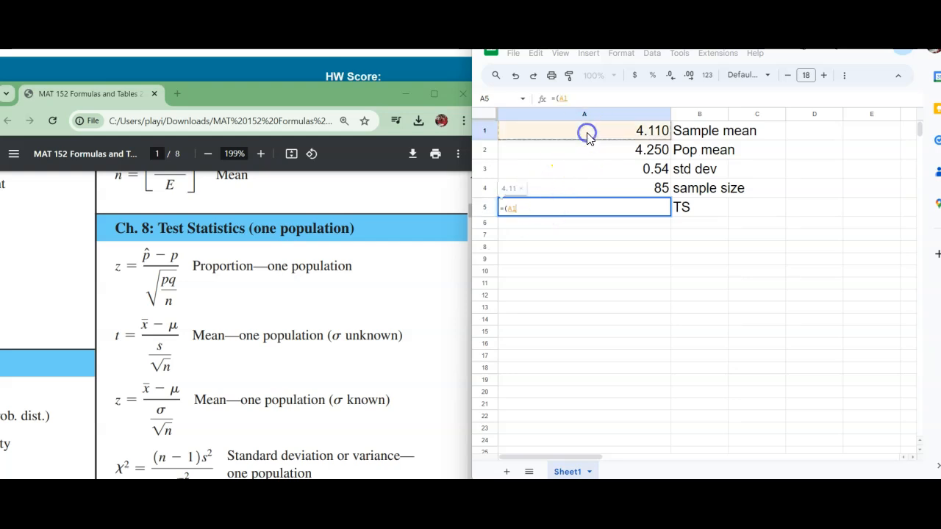
type("-")
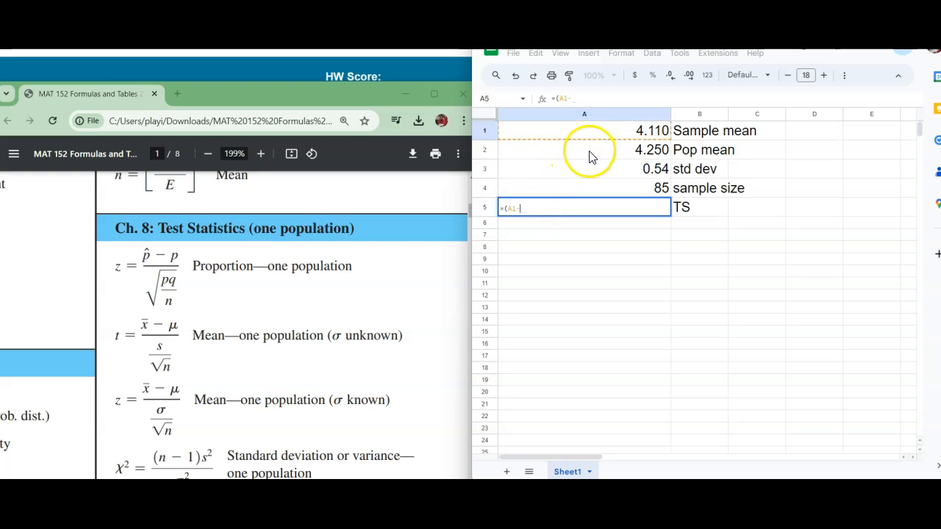
left_click(590, 153)
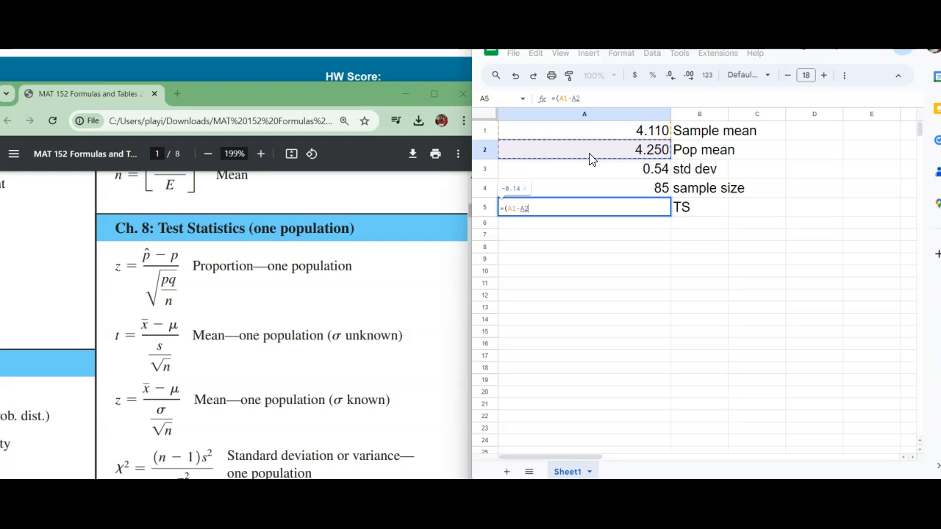
type(")/(")
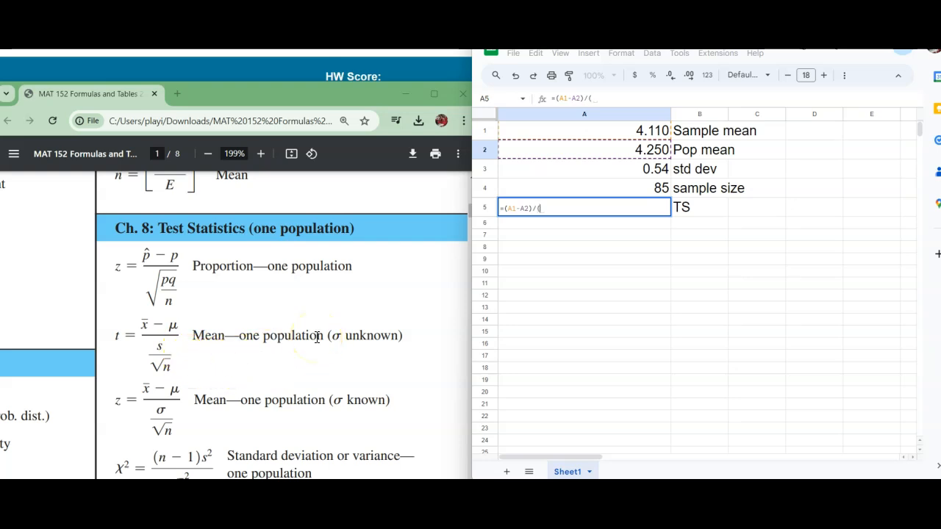
left_click(553, 174)
type("/")
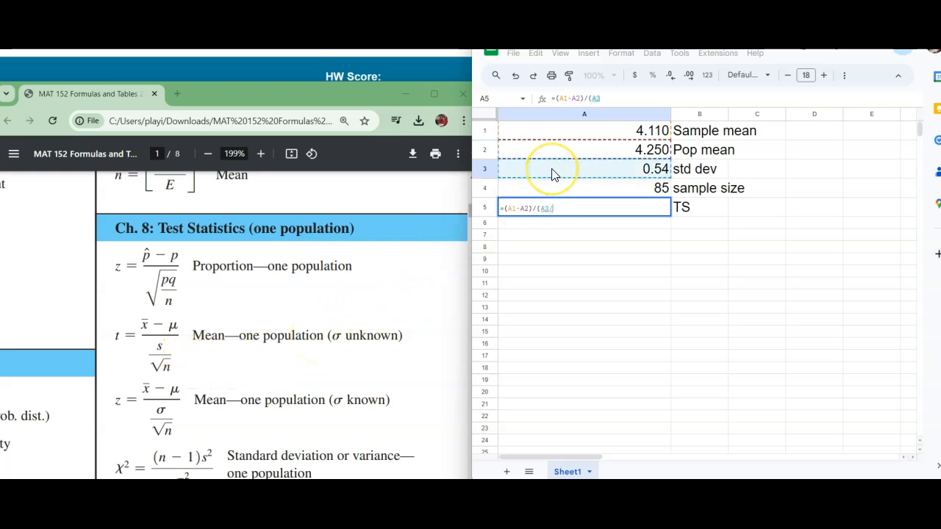
type("sqrt")
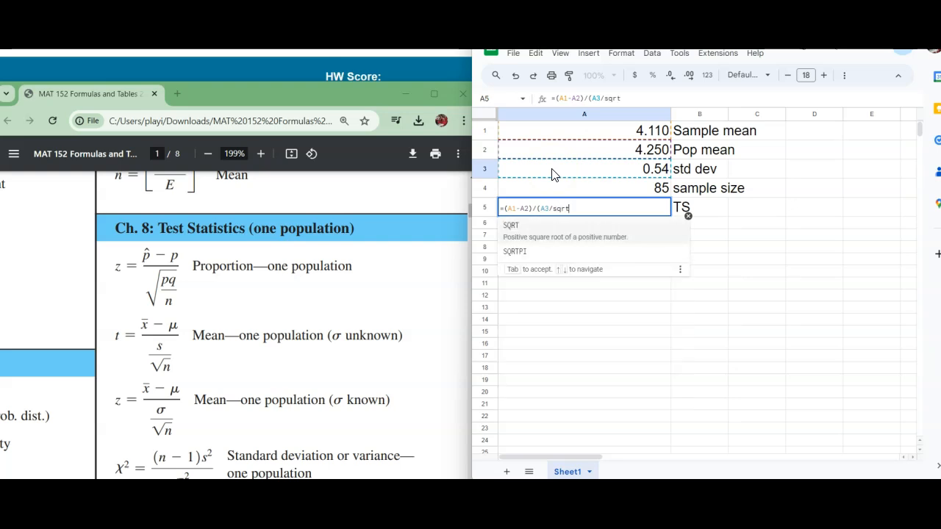
type("(")
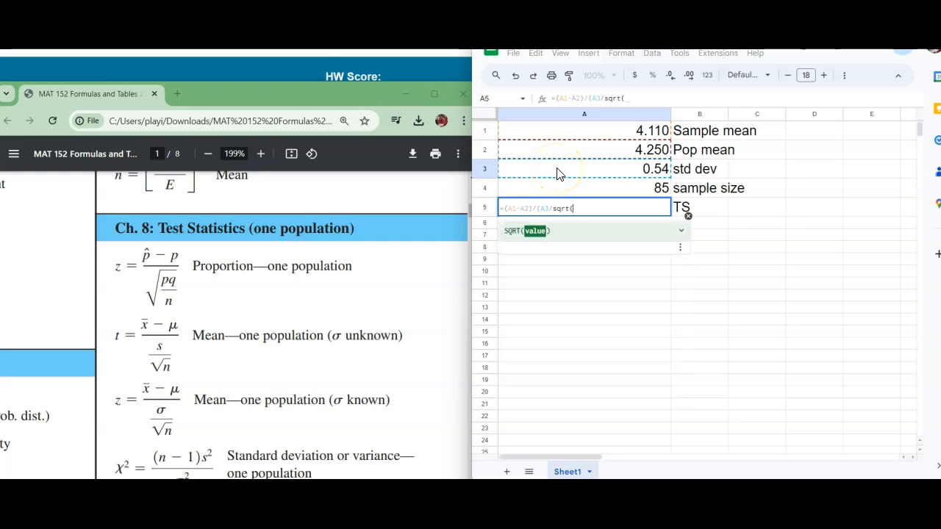
left_click(572, 185)
type(")")
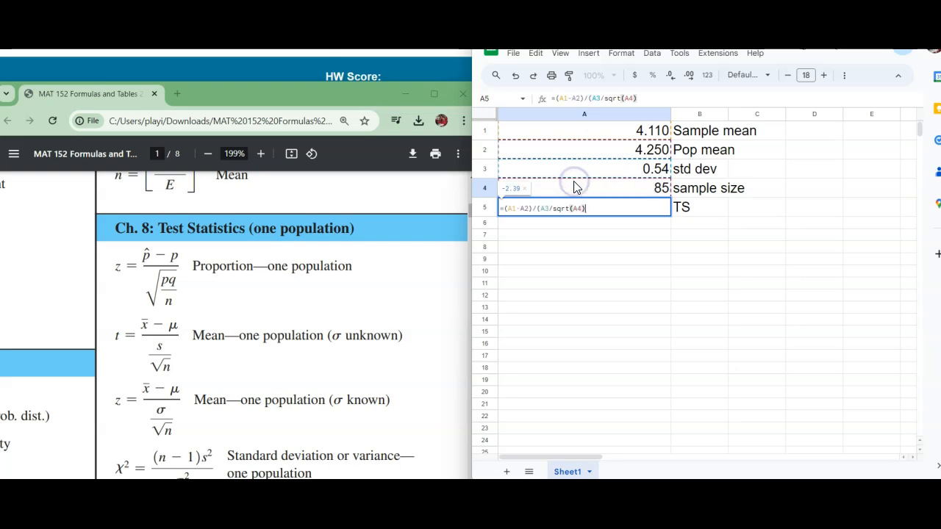
type(")")
key("Return")
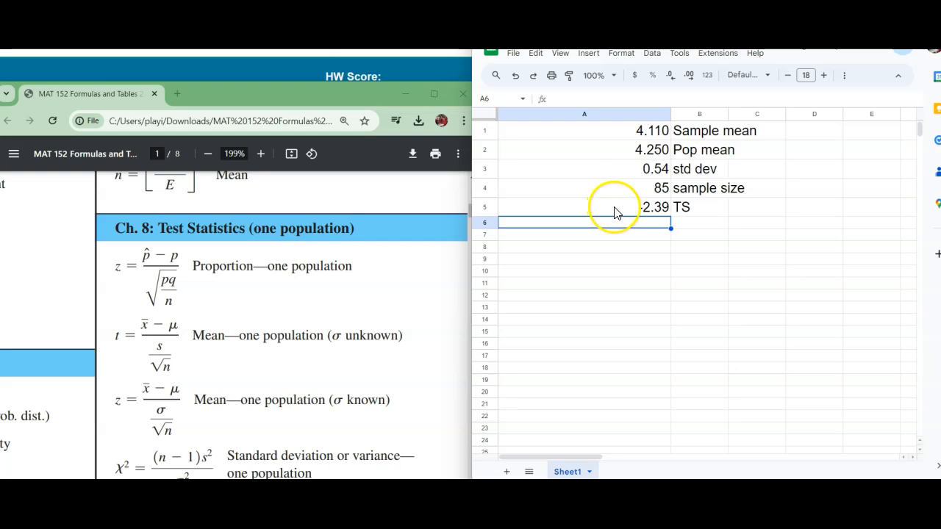
Step: Temporarily show three more decimal places for the test statistic in A5, and restore its two-decimal display
key("alt+Tab")
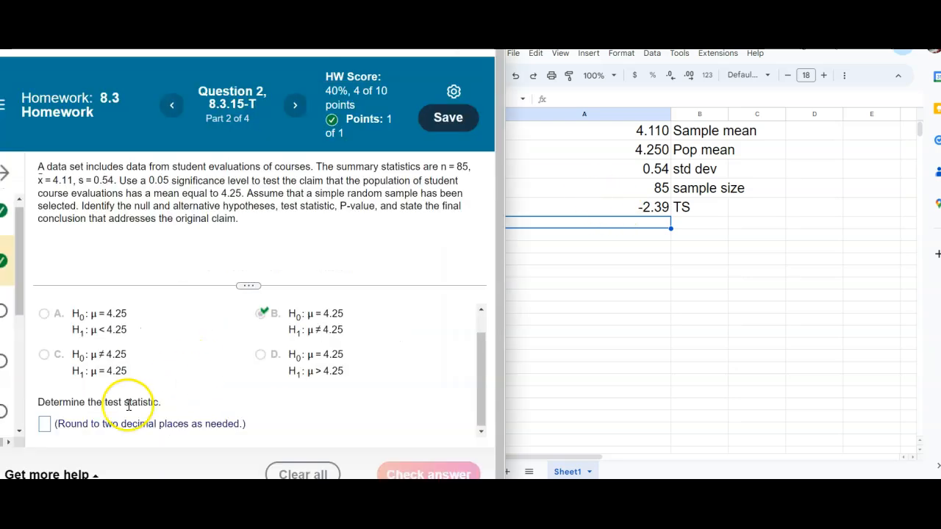
left_click(46, 424)
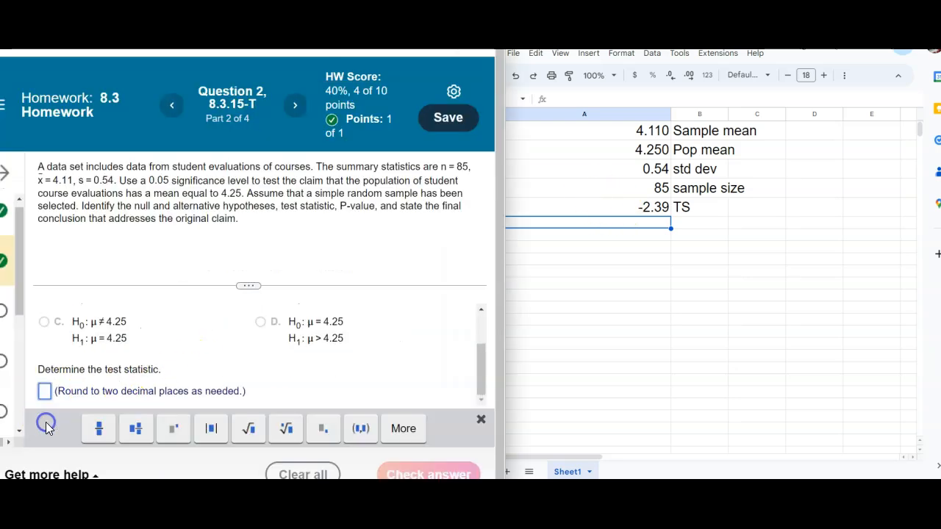
left_click(663, 209)
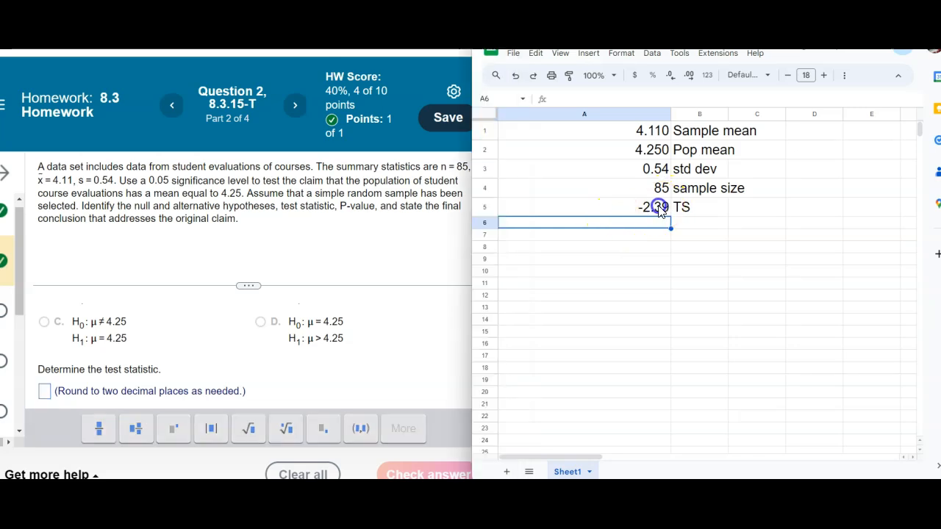
left_click(680, 77)
left_click(679, 76)
left_click(680, 76)
left_click(673, 76)
left_click(672, 76)
left_click(672, 76)
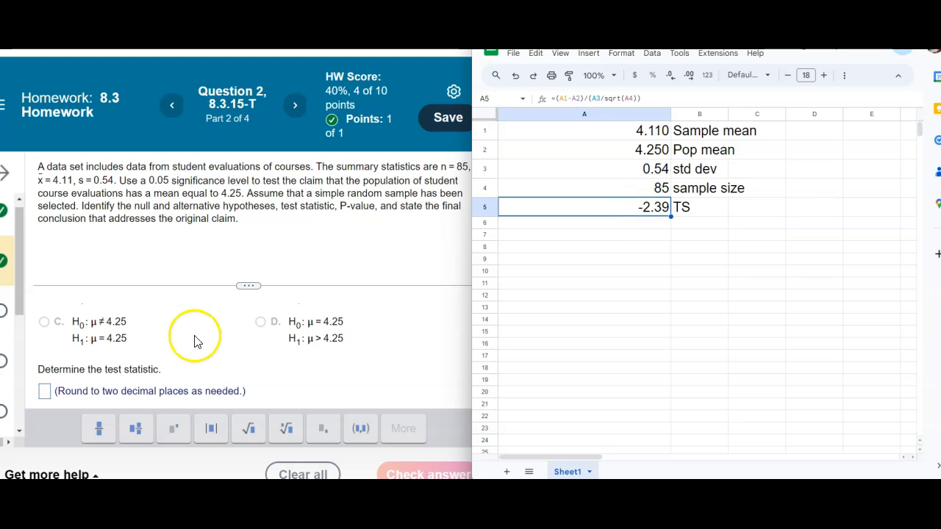
Step: Submit -2.39 as the homework's test statistic answer and dismiss the feedback message
left_click(45, 392)
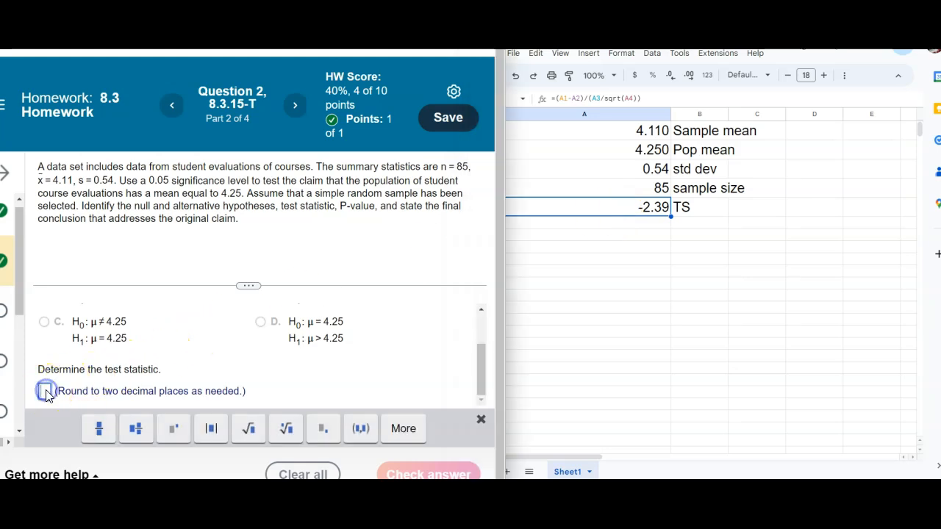
type("-2.39")
key("Return")
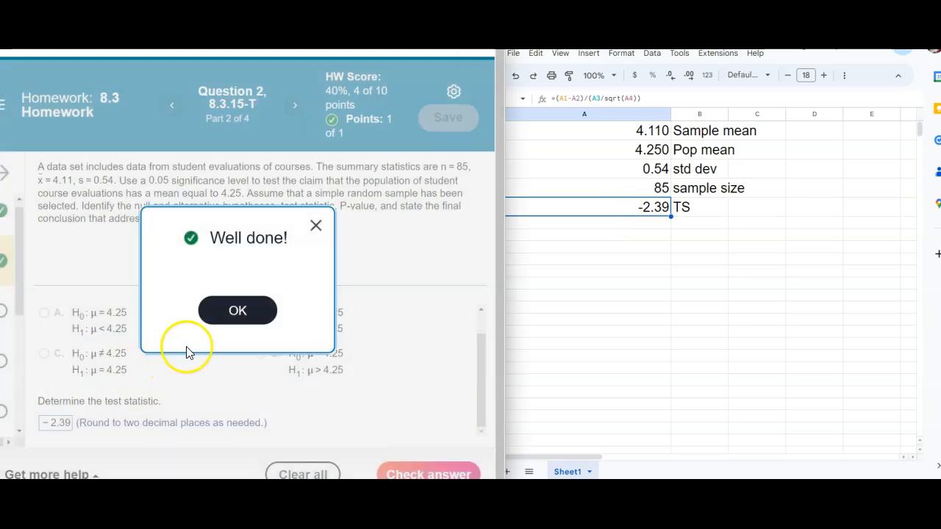
left_click(225, 315)
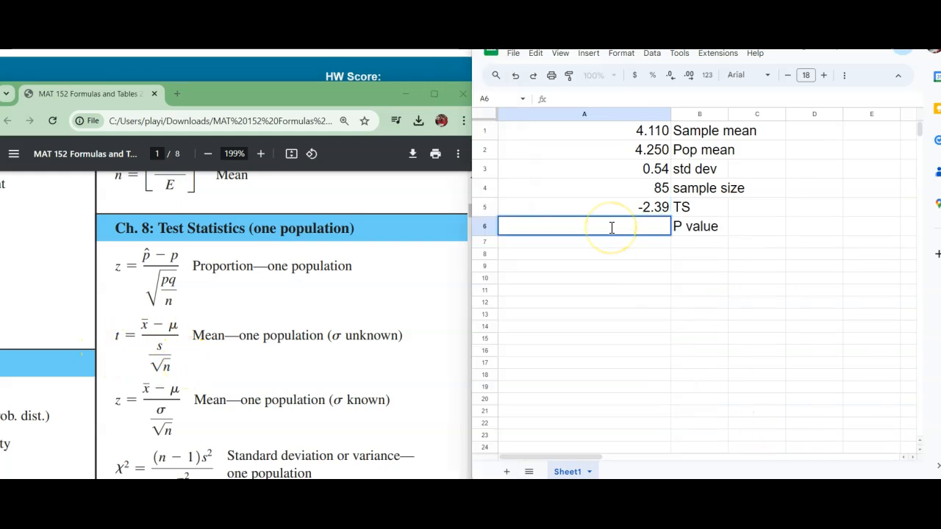
Step: Calculate a one-tailed P-value in A6 with the formula =TDIST(2.39,84,1)
left_click(612, 228)
type("=t")
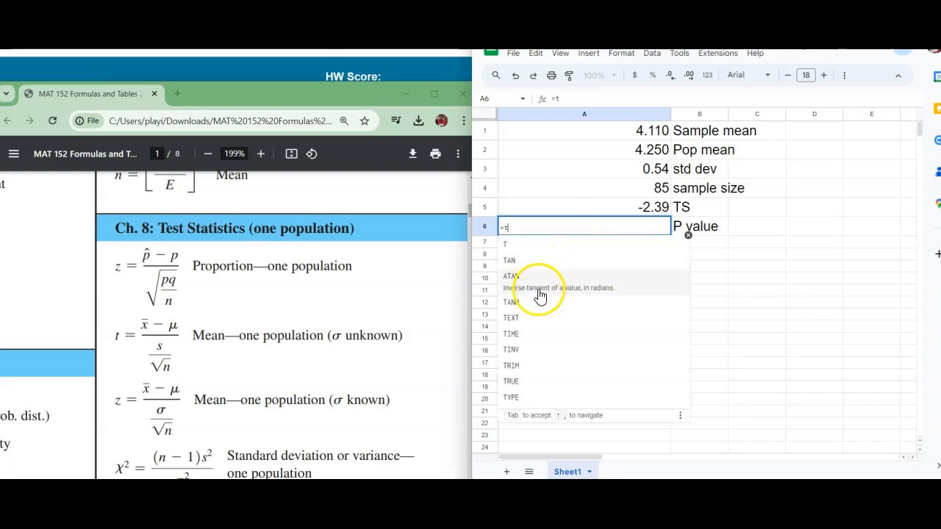
type("d")
key("Tab")
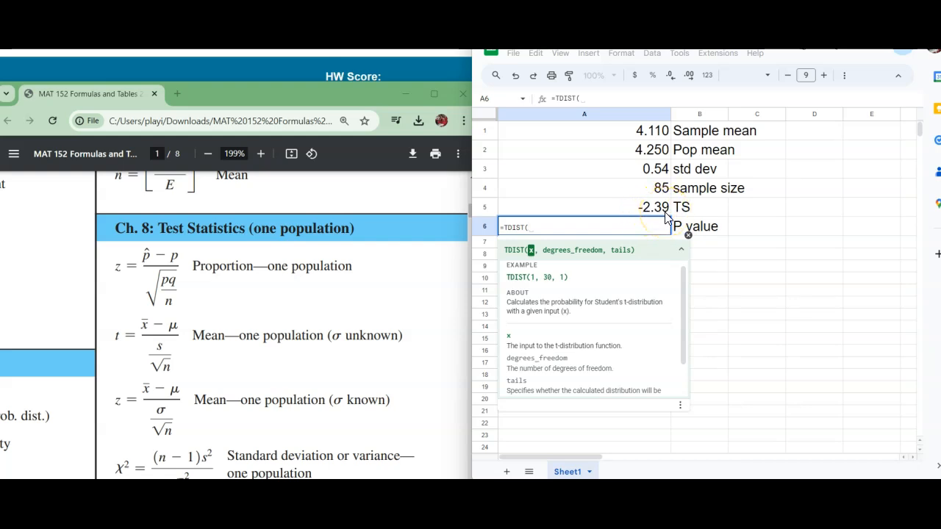
type("2.3")
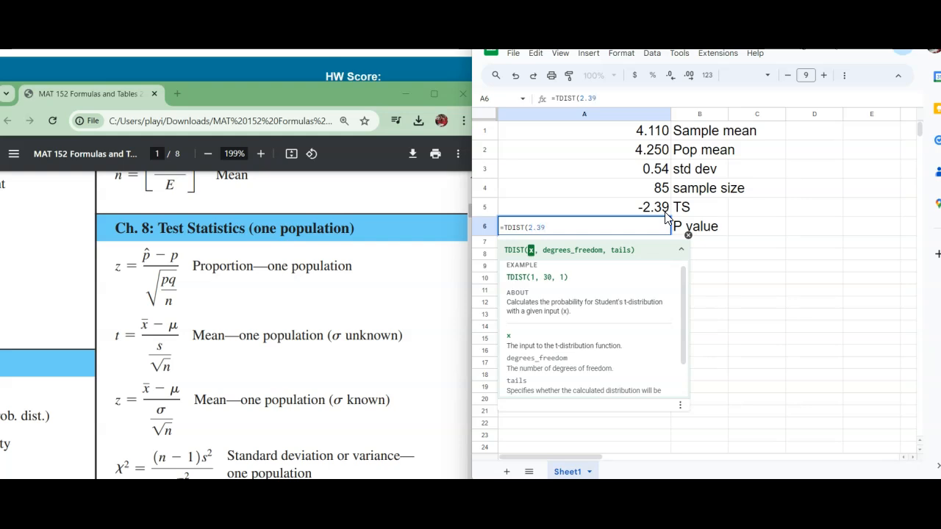
type("9,")
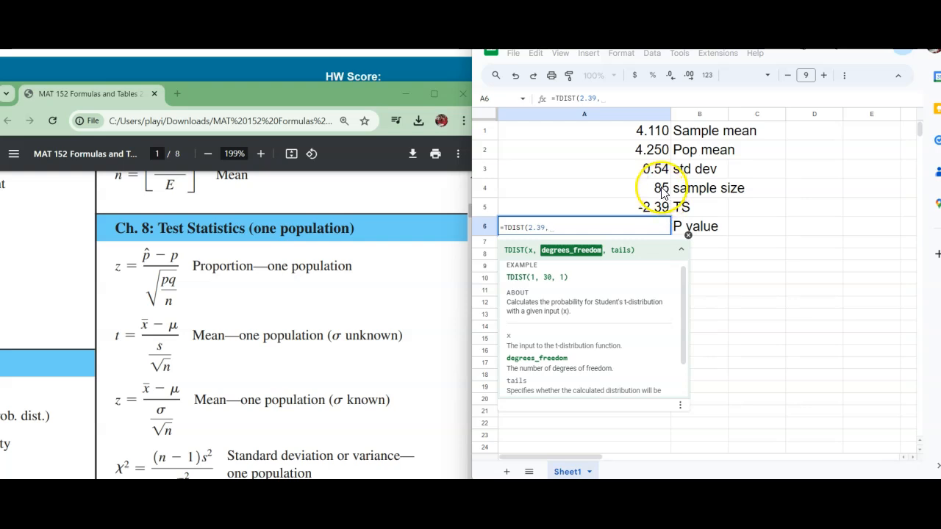
type("84")
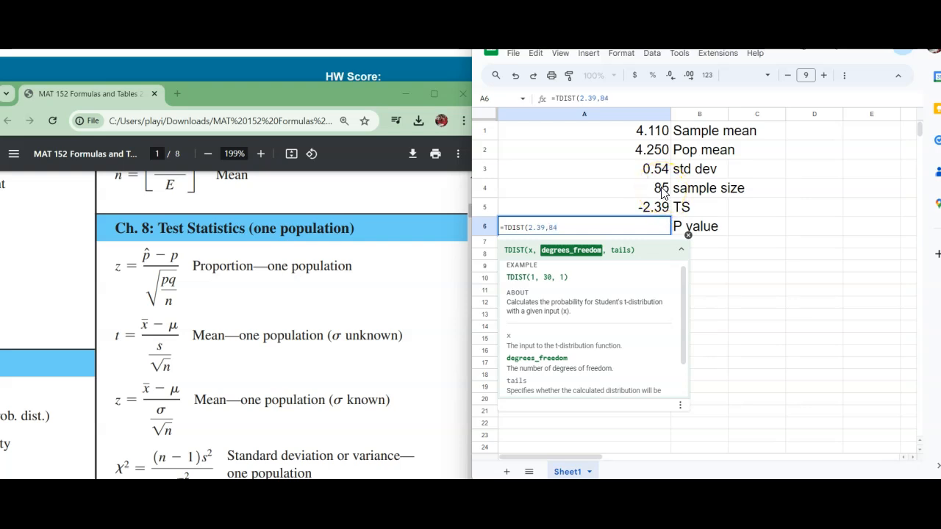
type(",")
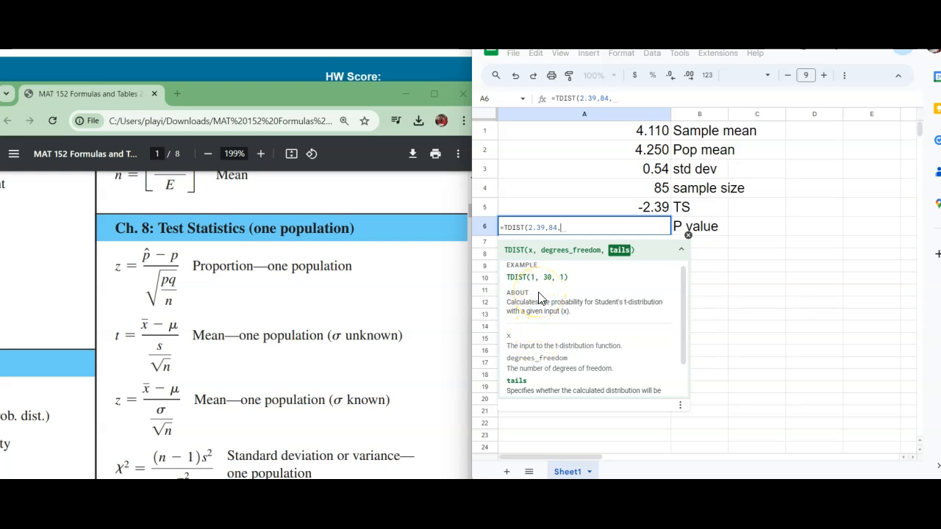
type("1)")
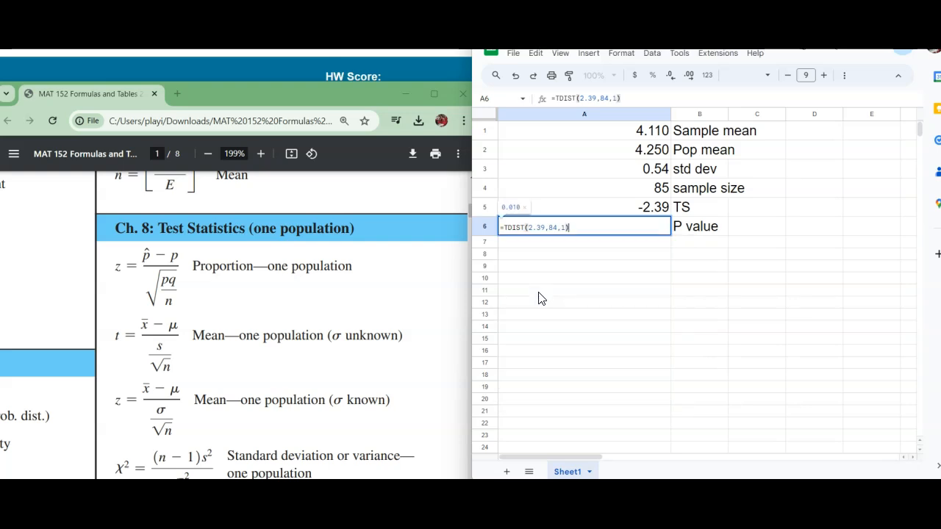
key("Return")
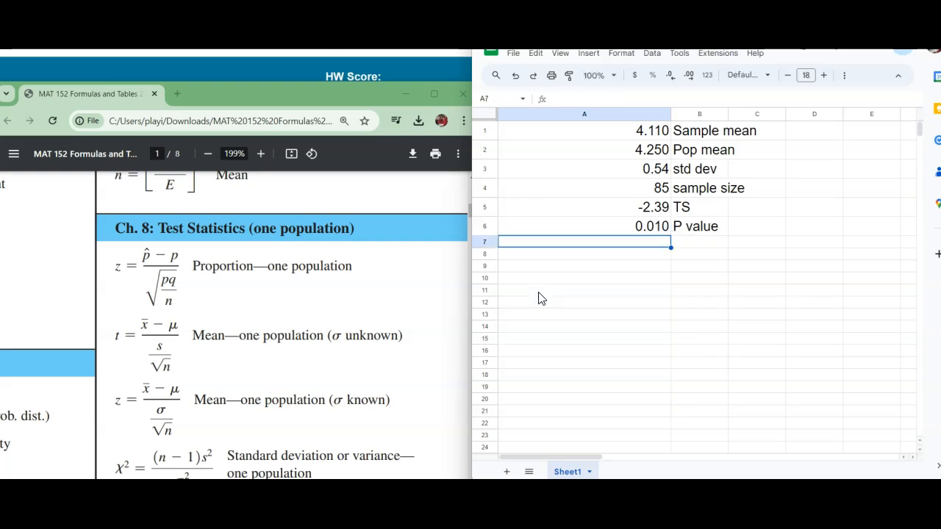
Step: Change the tails argument of the TDIST formula in A6 to 2, and undo that change
double_click(598, 229)
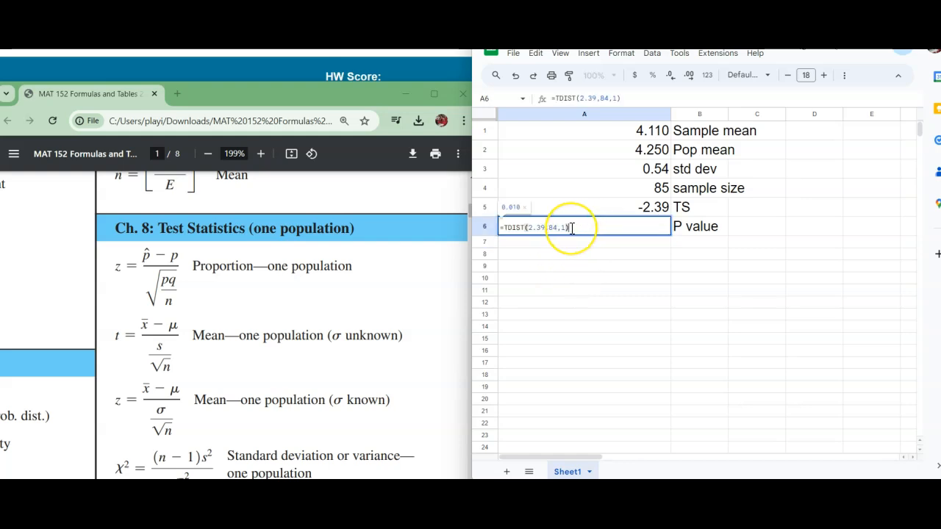
left_click(572, 228)
key("BackSpace")
type("2")
key("Return")
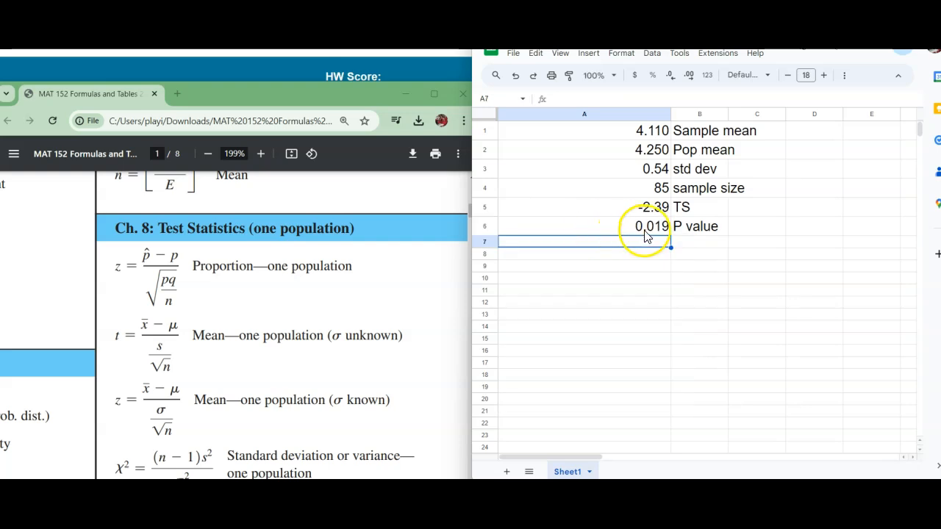
key("ctrl+z")
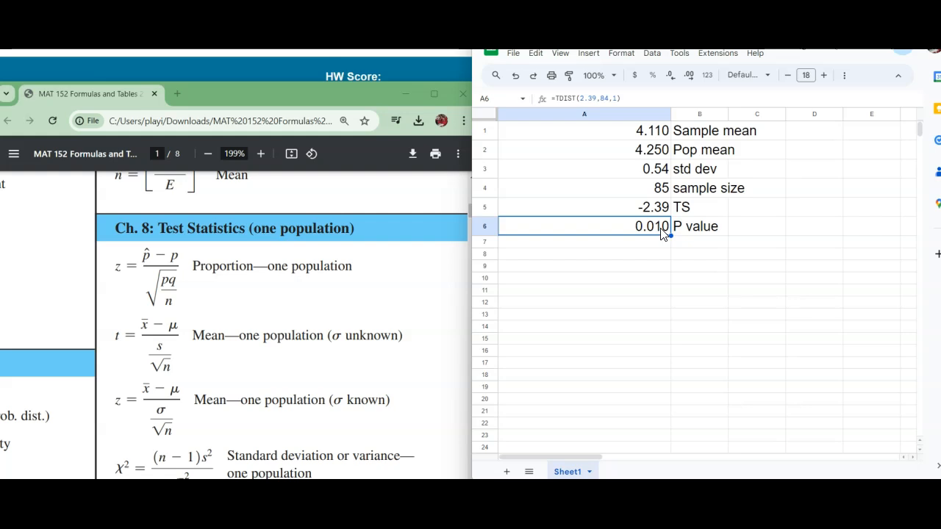
Step: Temporarily show three more decimal places for the P-value in A6, and restore its three-decimal display
left_click(689, 78)
left_click(689, 78)
left_click(689, 78)
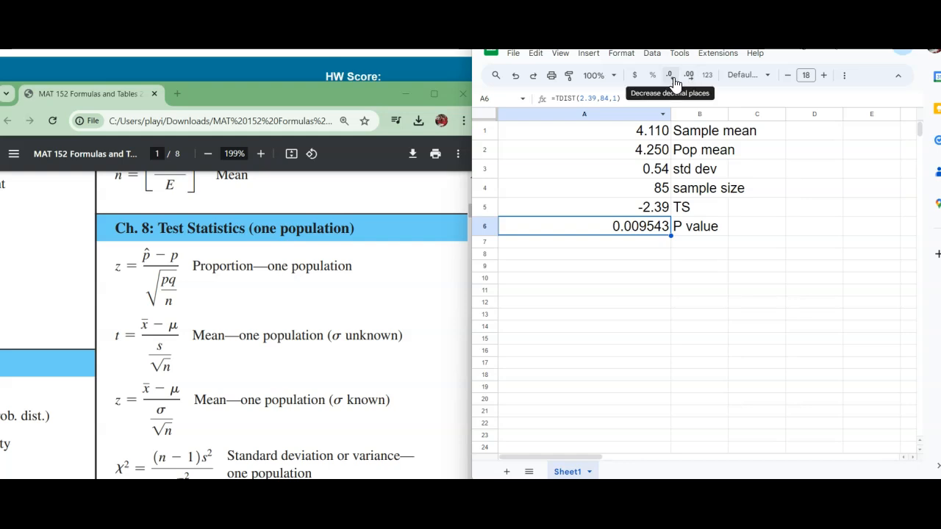
left_click(671, 76)
left_click(670, 76)
left_click(670, 77)
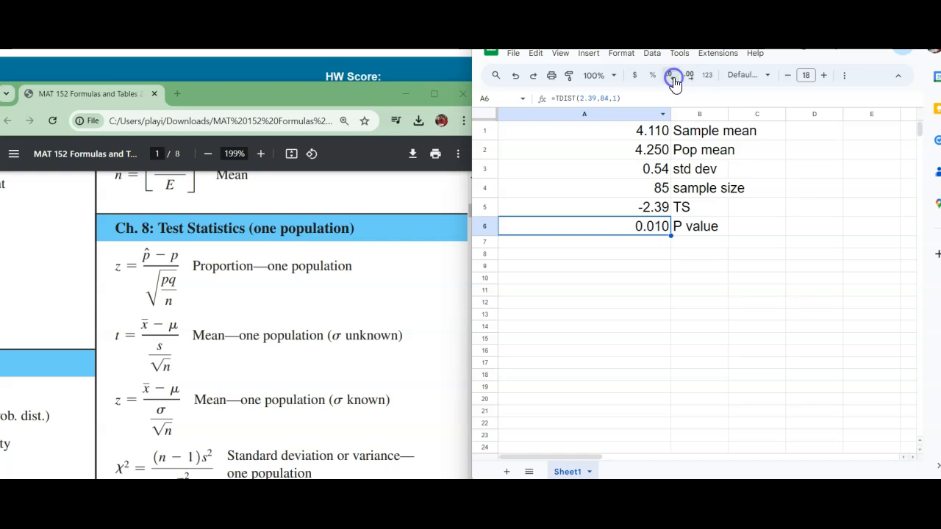
Step: Make the P-value in A6 two-tailed by setting the formula to =TDIST(2.39,84,2)
double_click(651, 229)
key("BackSpace")
type("2")
key("Return")
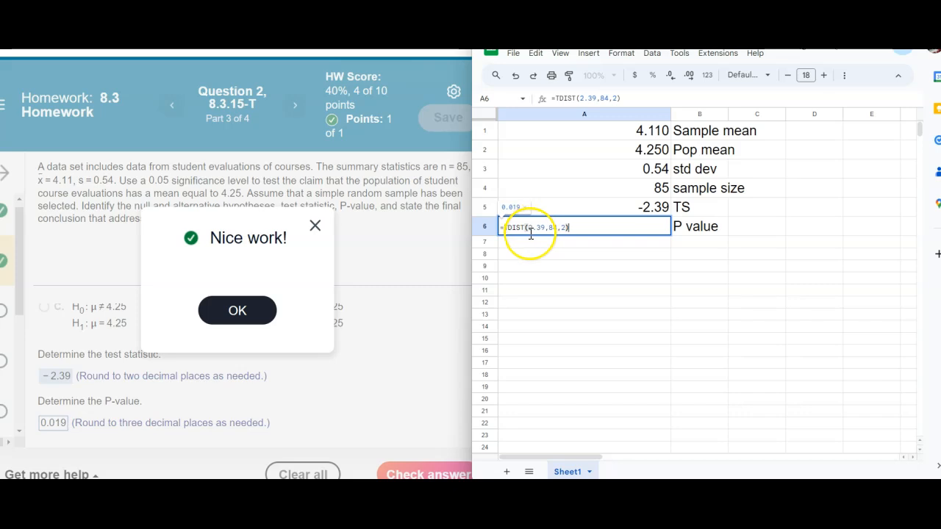
key("Return")
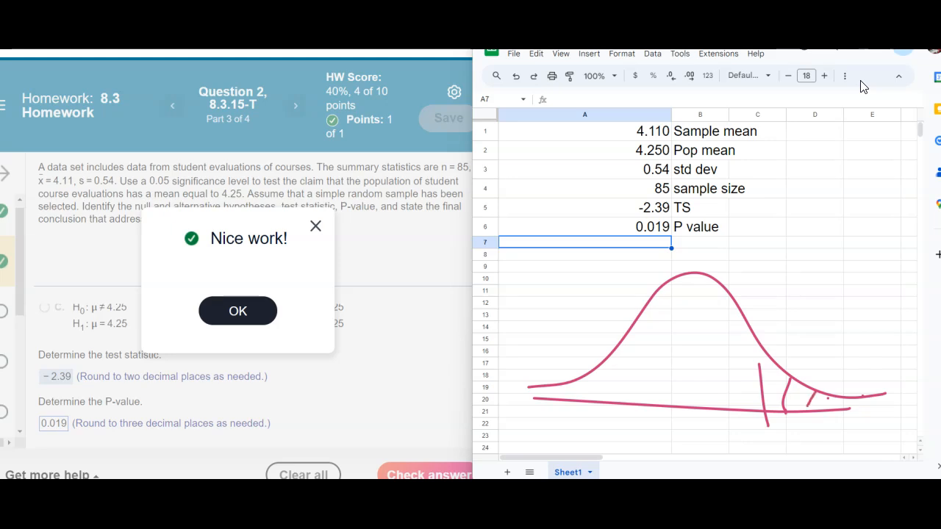
Step: Handwrite 2.39 beneath the vertical cutoff line of the sketched bell curve
left_click_drag(732, 439, 739, 455)
left_click_drag(816, 436, 829, 459)
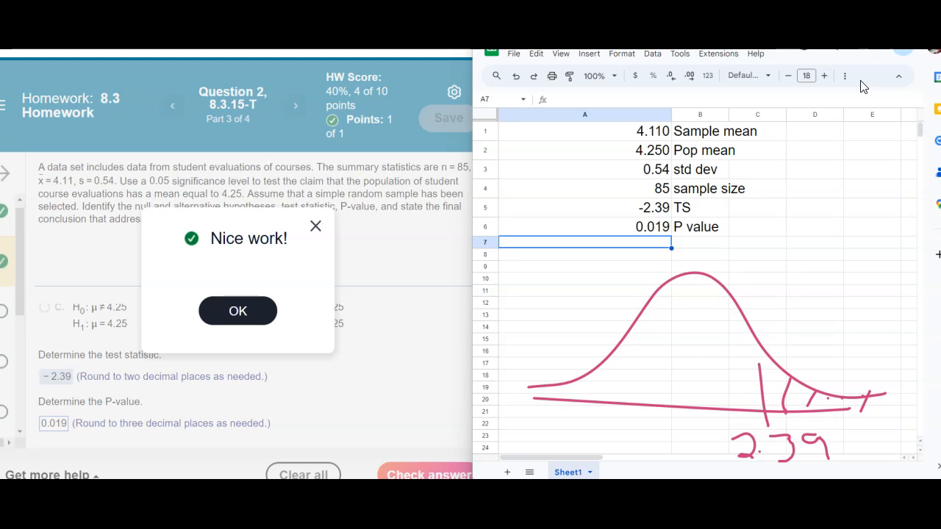
Step: Replace the old sketch with a new bell curve that has a baseline, a vertical centre line and the label 0 beneath it
key("e")
left_click_drag(529, 386, 836, 377)
left_click_drag(539, 371, 870, 354)
left_click_drag(649, 268, 661, 339)
left_click_drag(677, 399, 682, 421)
Step: Mark a cutoff line in the sketched curve's left tail, label it -2.39, and shade the tail area beyond it
left_click_drag(599, 332, 613, 383)
mouse_move(570, 419)
left_mouse_down()
mouse_move(577, 442)
mouse_move(626, 442)
left_mouse_up()
mouse_move(661, 410)
left_mouse_down()
mouse_move(647, 419)
mouse_move(657, 454)
left_mouse_up()
left_click_drag(602, 427, 606, 433)
left_click_drag(591, 338, 604, 373)
left_click_drag(604, 373, 585, 380)
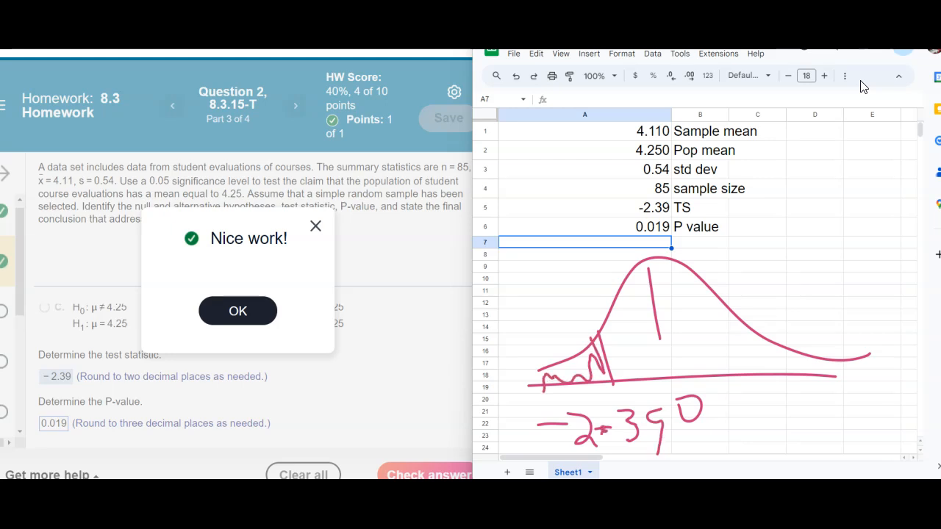
Step: Sketch an arrow over the curve to a matching shaded right tail labelled 2.39, and clear the whole drawing
mouse_move(563, 306)
left_mouse_down()
mouse_move(601, 266)
mouse_move(731, 266)
mouse_move(746, 302)
left_mouse_up()
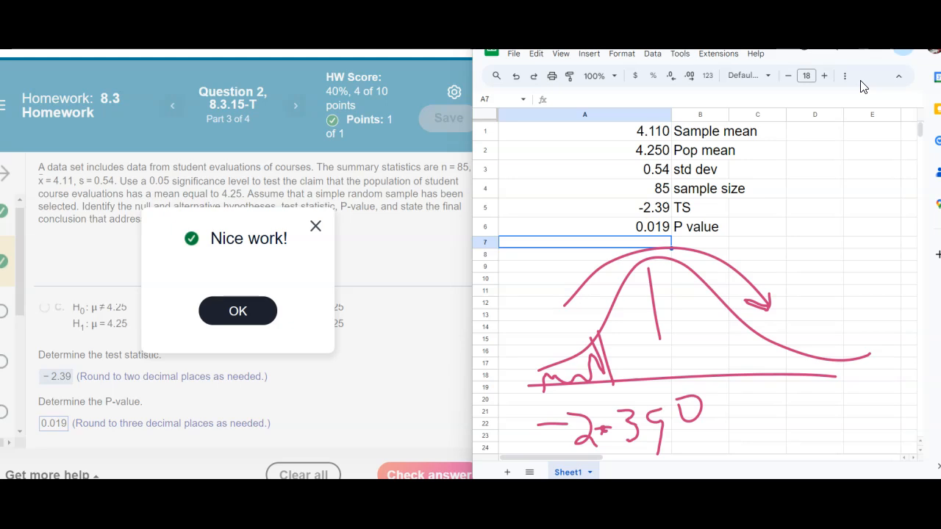
mouse_move(594, 344)
left_mouse_down()
mouse_move(529, 384)
mouse_move(603, 383)
left_mouse_up()
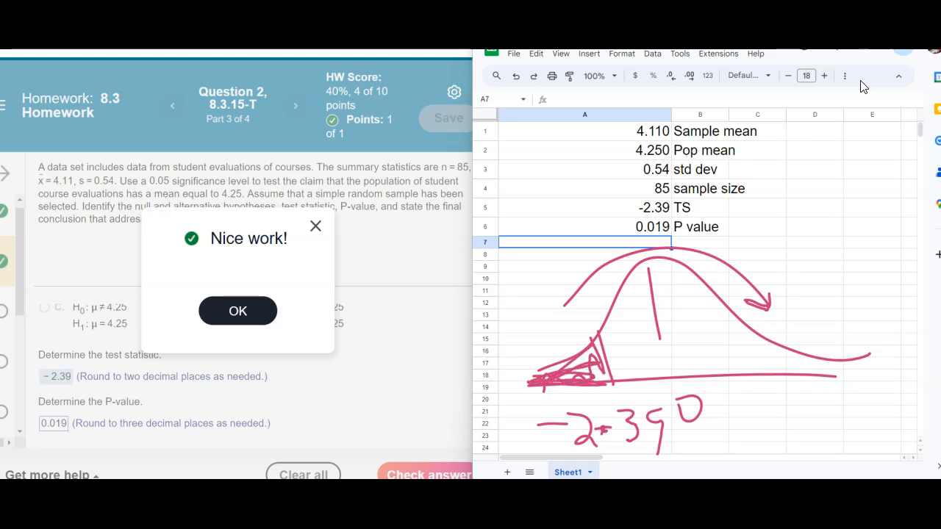
left_click_drag(770, 349, 775, 369)
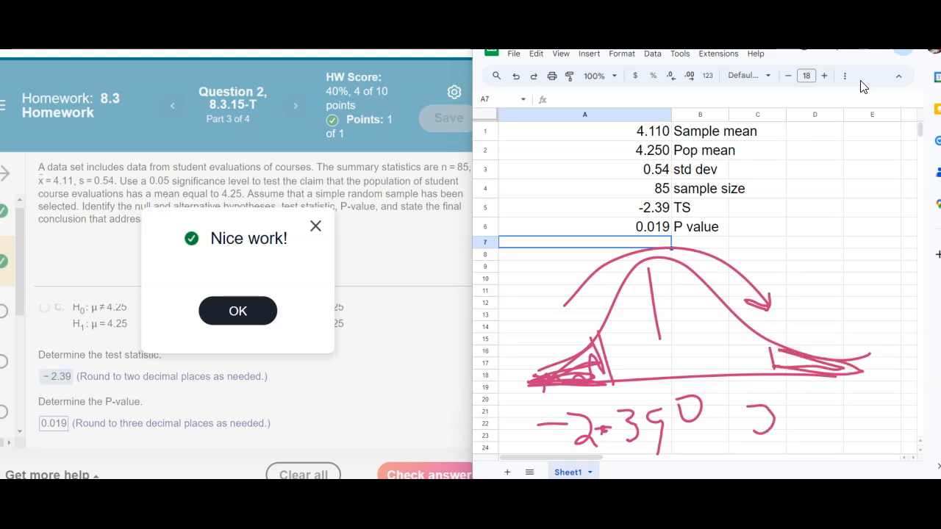
left_click_drag(832, 405, 836, 449)
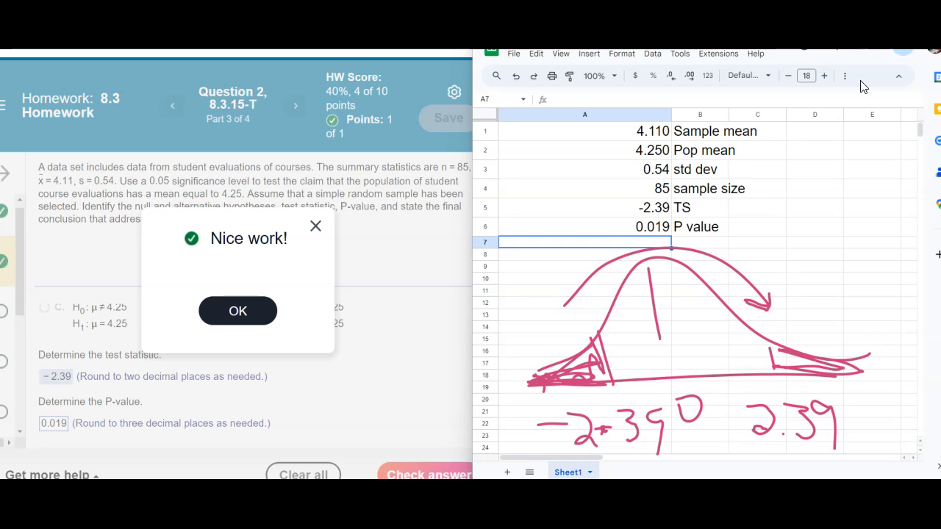
key("Escape")
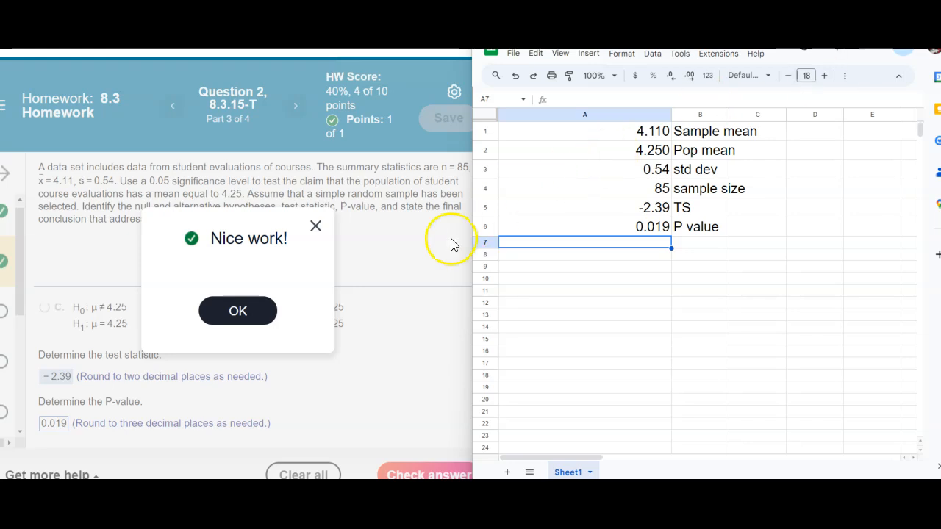
Step: Dismiss the answer feedback and set the final conclusion to Reject H0 with sufficient evidence
left_click(257, 317)
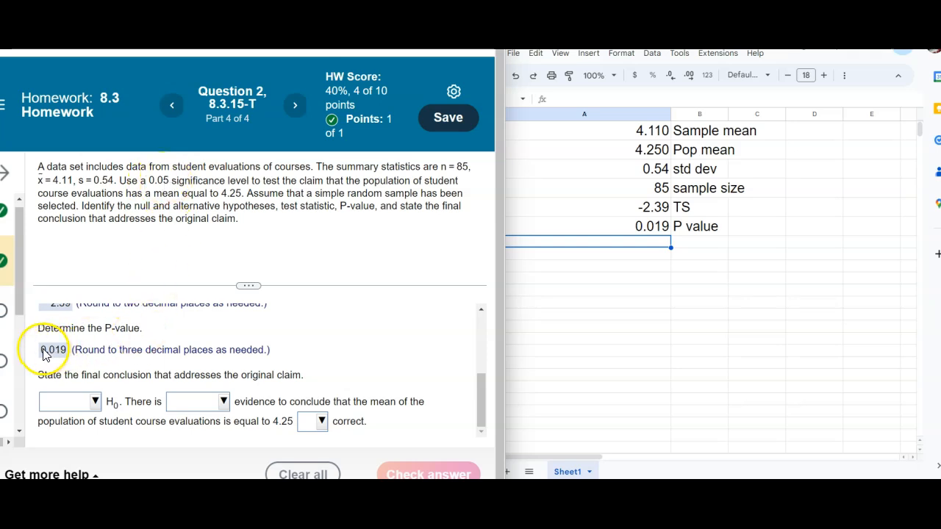
left_click(96, 405)
left_click(91, 335)
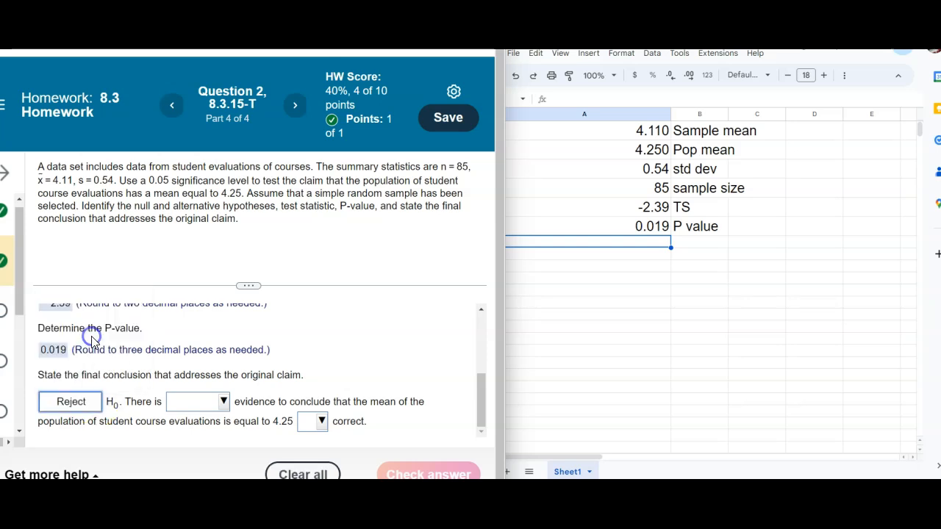
left_click(224, 416)
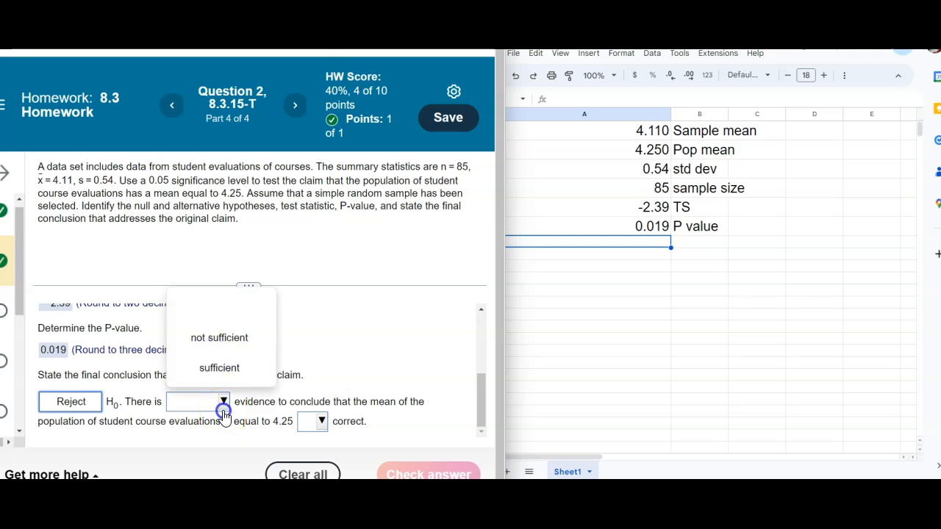
left_click(223, 372)
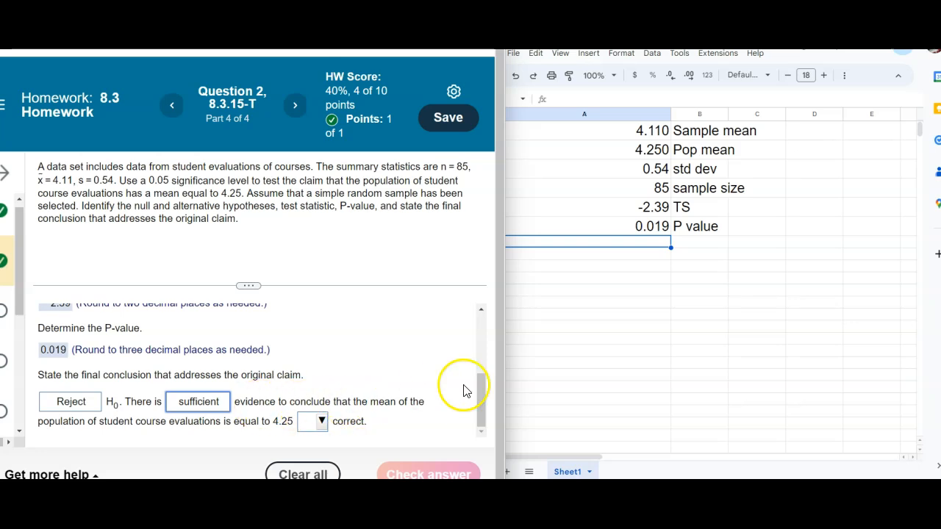
Step: Complete the conclusion by choosing "is not" before "correct", and submit the answer for checking
mouse_move(481, 392)
left_mouse_down()
mouse_move(480, 306)
mouse_move(477, 402)
left_mouse_up()
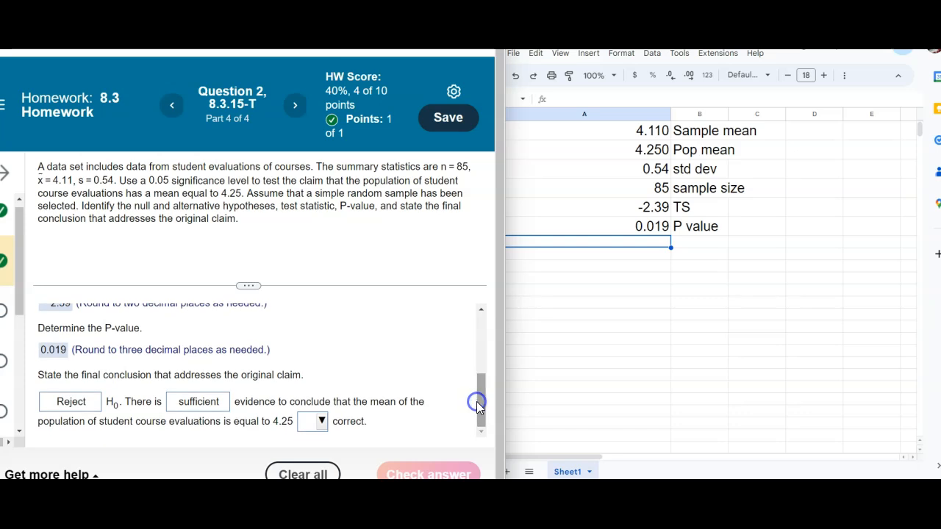
left_click_drag(224, 422, 282, 419)
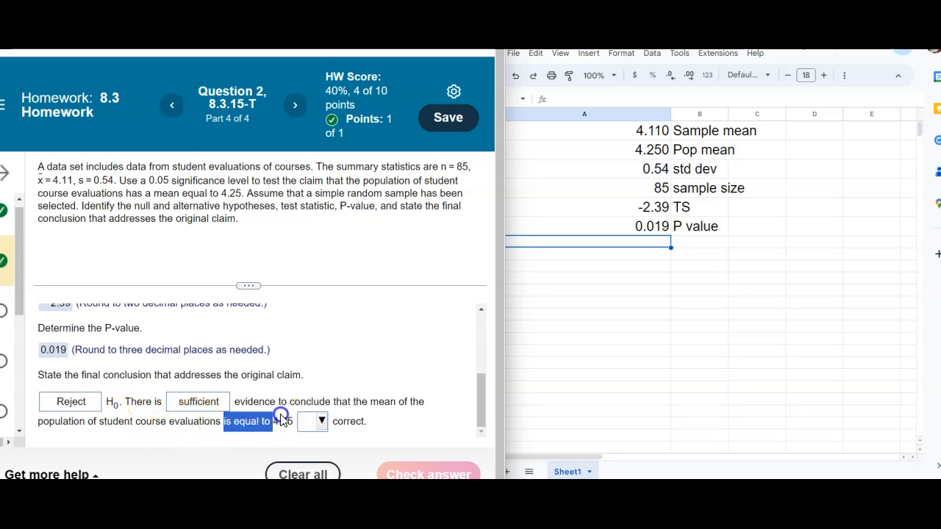
left_click(316, 422)
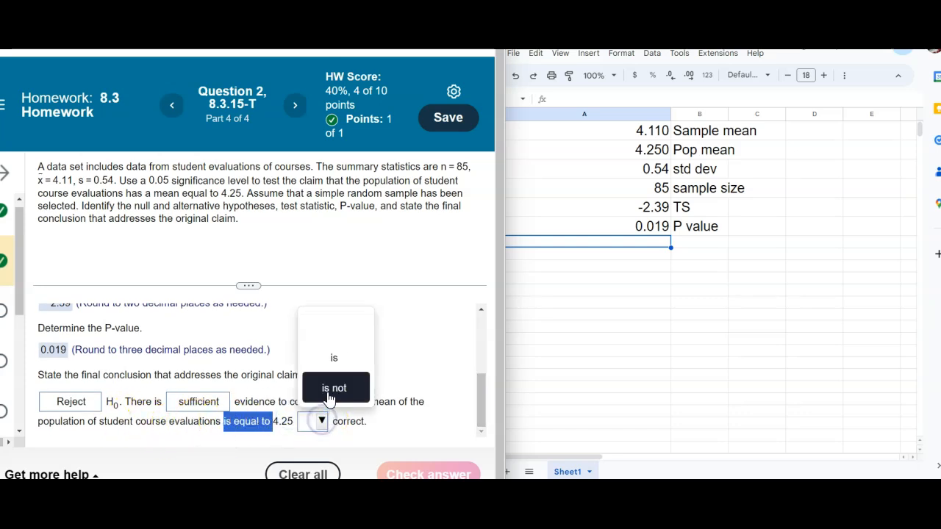
left_click(330, 388)
left_click_drag(481, 405, 470, 437)
left_click(437, 463)
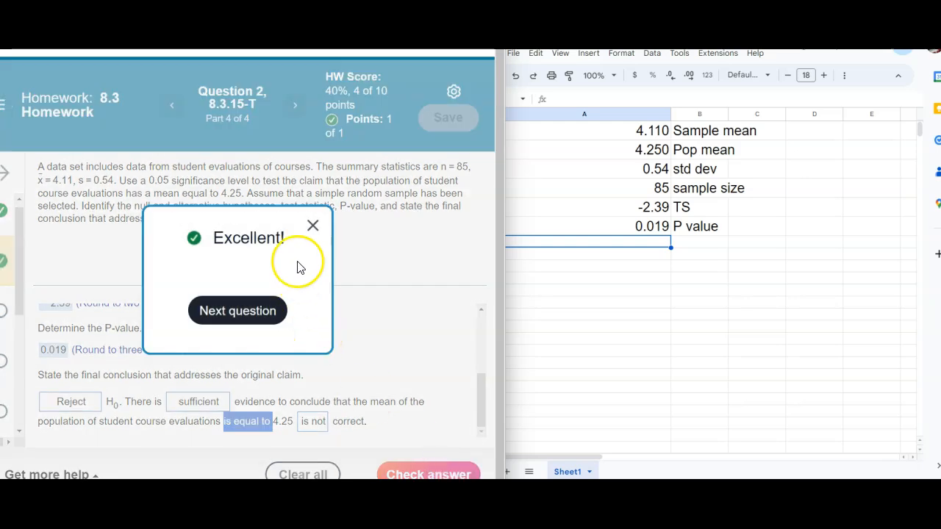